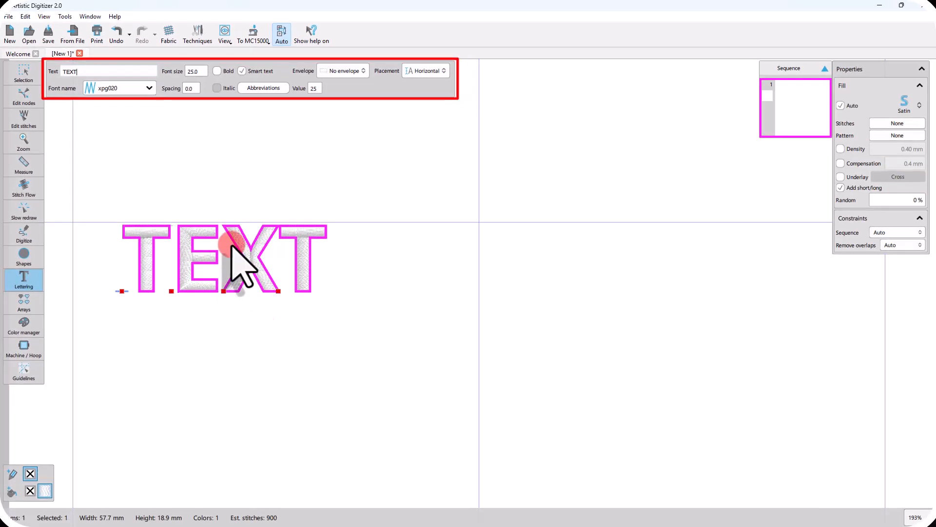
Recolor the TEXT lettering's fill with 209 Pale Violet from the JANOME palette
{"action": "scroll", "coordinate": [181, 263], "scroll_direction": "up", "scroll_amount": 2}
{"action": "left_click", "coordinate": [45, 489]}
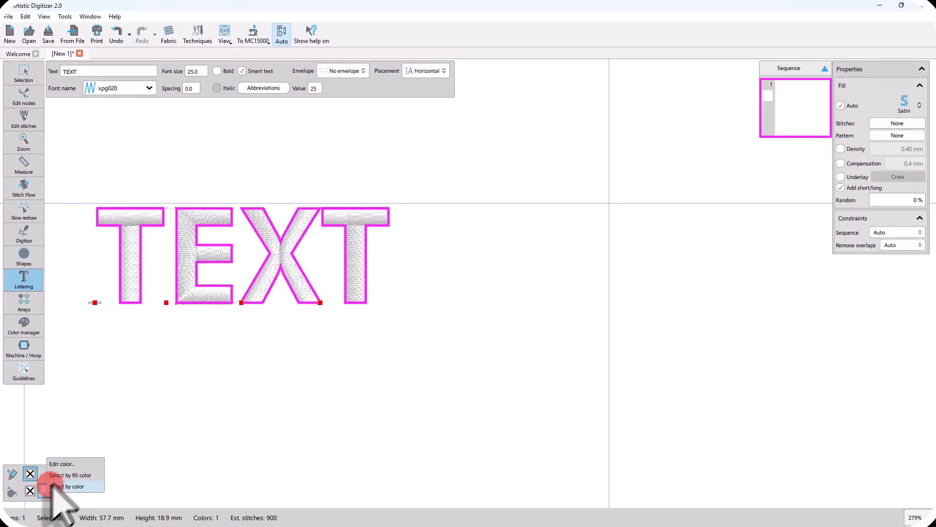
{"action": "left_click", "coordinate": [72, 471]}
{"action": "left_click", "coordinate": [133, 402]}
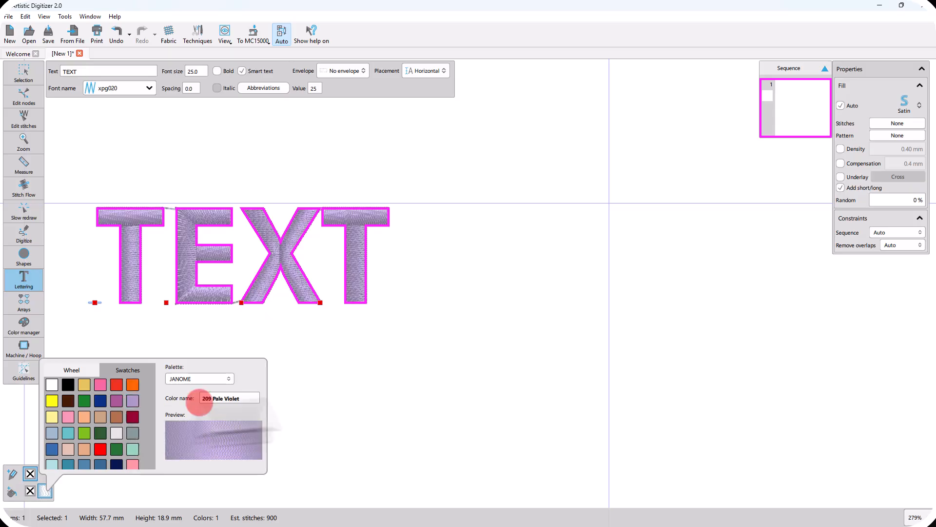
{"action": "left_click", "coordinate": [360, 382]}
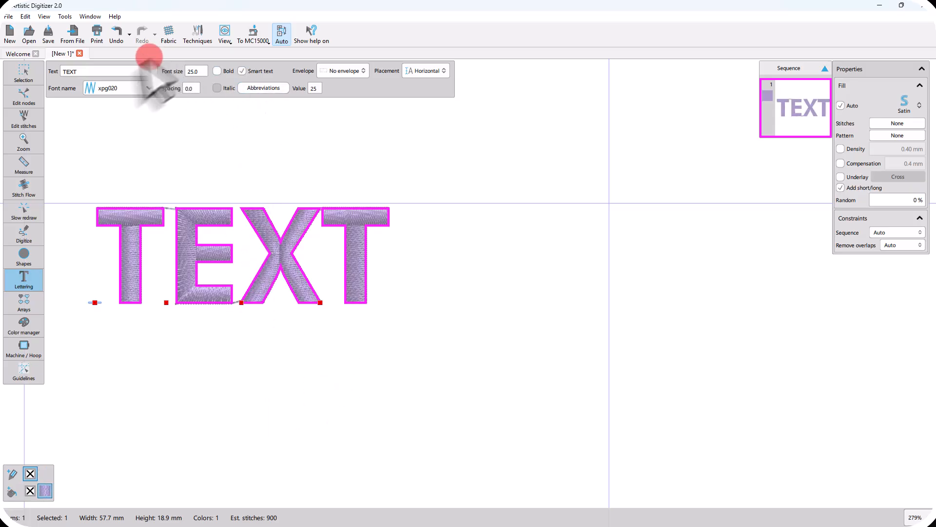
Move the whole TEXT lettering up above the horizontal center guideline and deselect it
{"action": "left_click", "coordinate": [221, 273]}
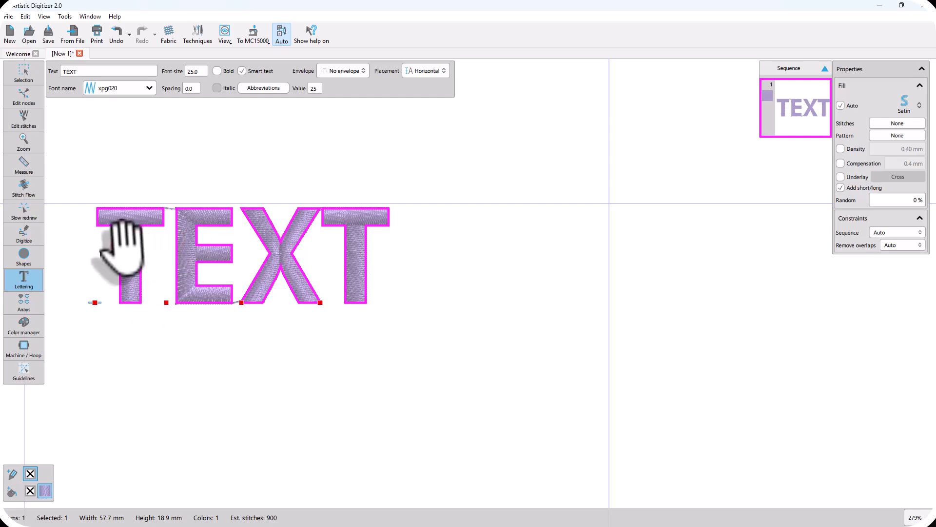
{"action": "left_click", "coordinate": [163, 250]}
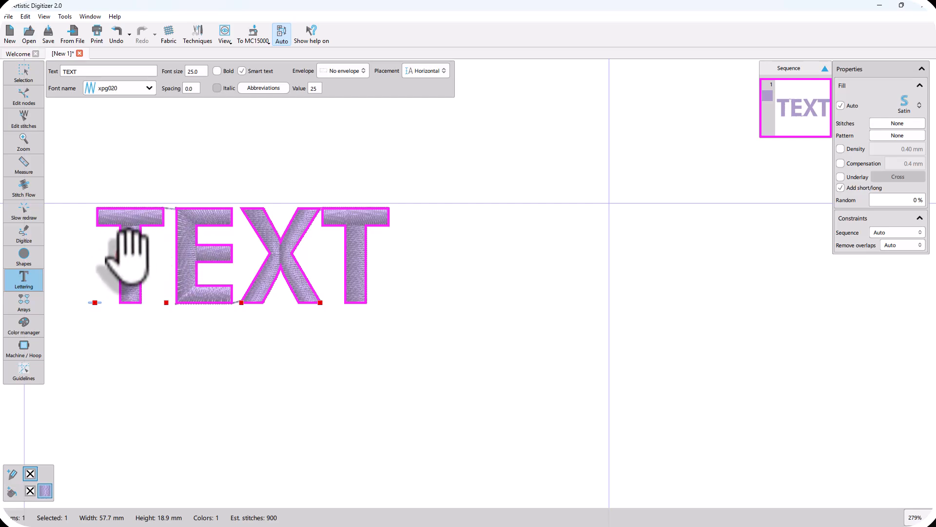
{"action": "left_click_drag", "start_coordinate": [128, 251], "coordinate": [125, 138]}
{"action": "scroll", "coordinate": [125, 137], "scroll_direction": "up", "scroll_amount": 3}
{"action": "mouse_move", "coordinate": [130, 210]}
{"action": "left_mouse_down"}
{"action": "mouse_move", "coordinate": [231, 235]}
{"action": "mouse_move", "coordinate": [270, 229]}
{"action": "mouse_move", "coordinate": [130, 224]}
{"action": "left_mouse_up"}
{"action": "left_click", "coordinate": [110, 380]}
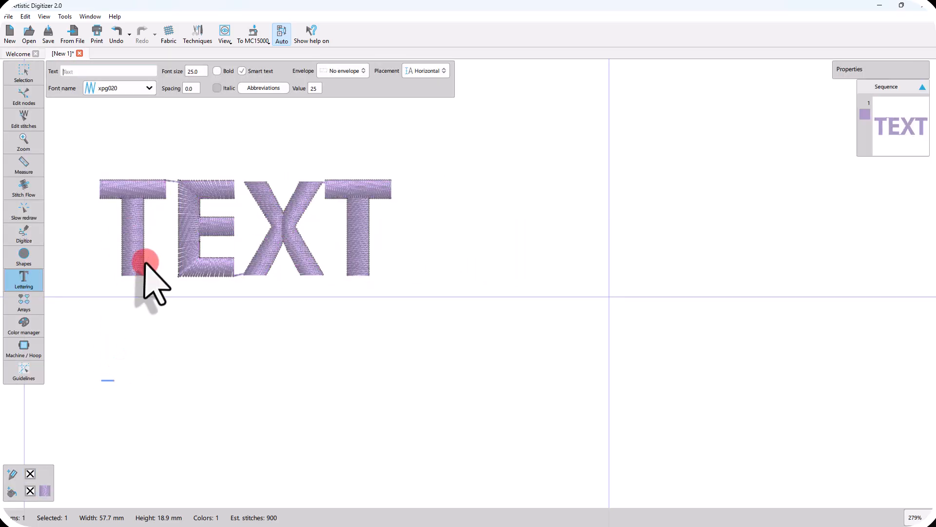
Shift the letters E, X and the final T individually downward by increasing amounts so the word descends in steps
{"action": "left_click", "coordinate": [145, 264]}
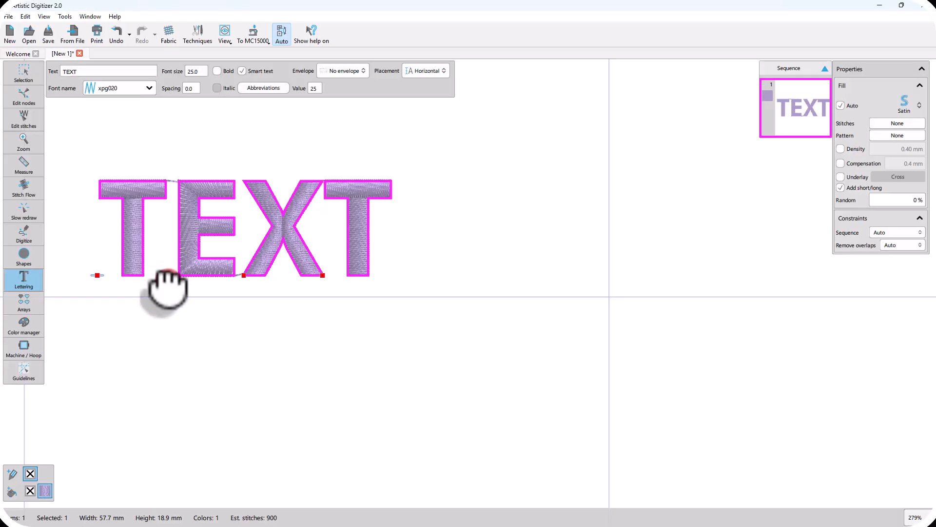
{"action": "left_click_drag", "start_coordinate": [168, 275], "coordinate": [169, 283]}
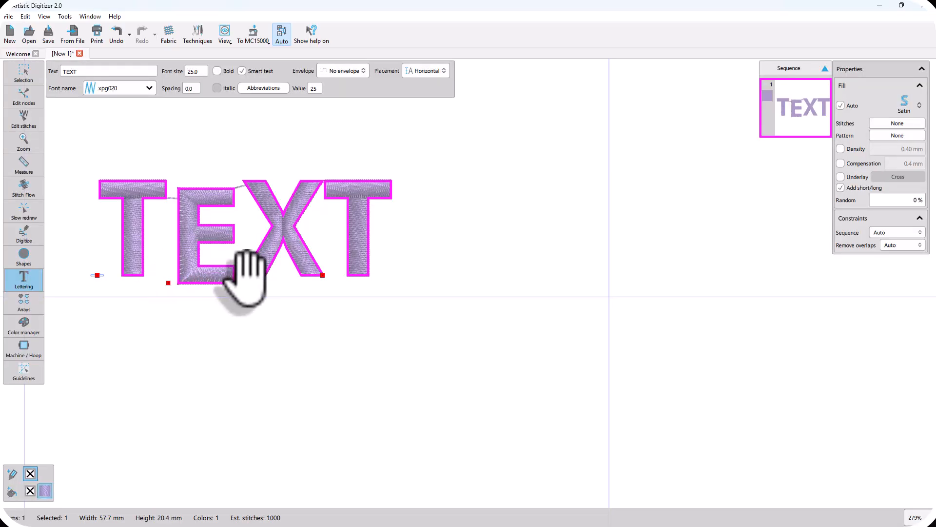
{"action": "left_click_drag", "start_coordinate": [244, 275], "coordinate": [244, 297]}
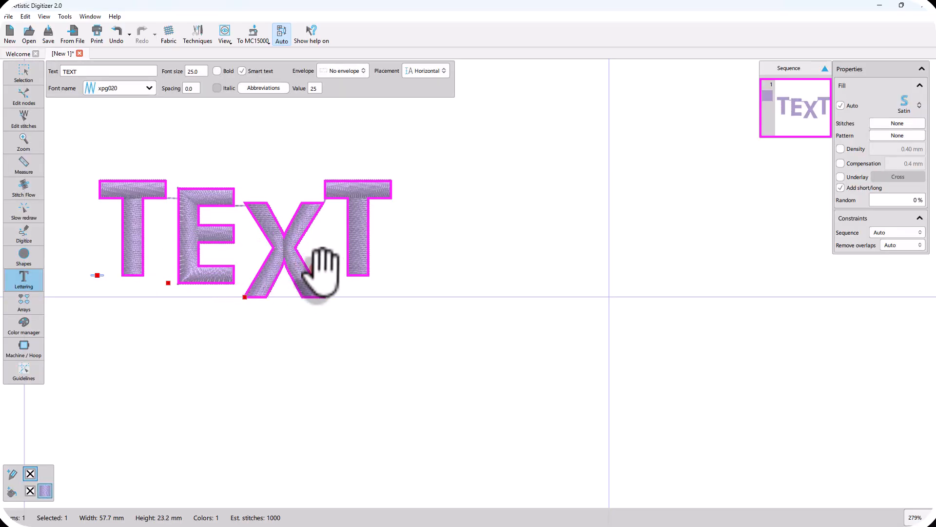
{"action": "left_click_drag", "start_coordinate": [320, 273], "coordinate": [322, 307]}
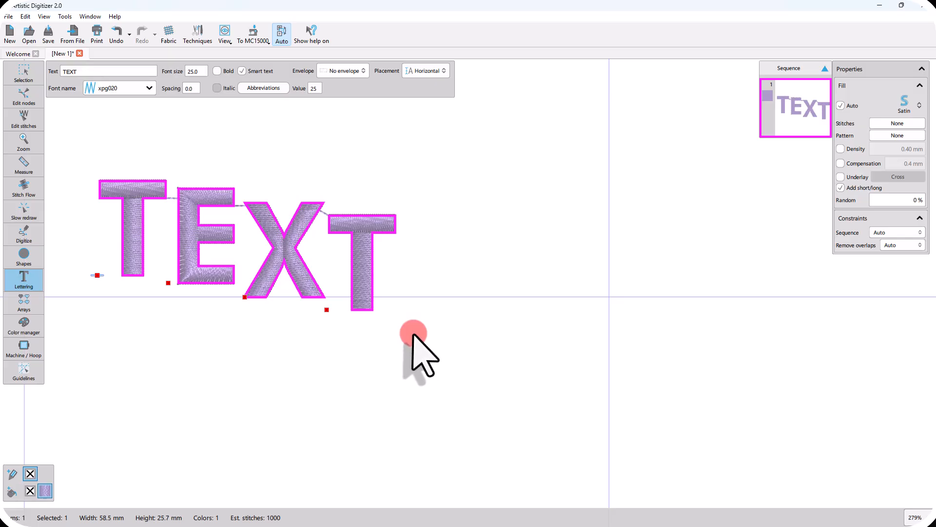
{"action": "left_click", "coordinate": [204, 324]}
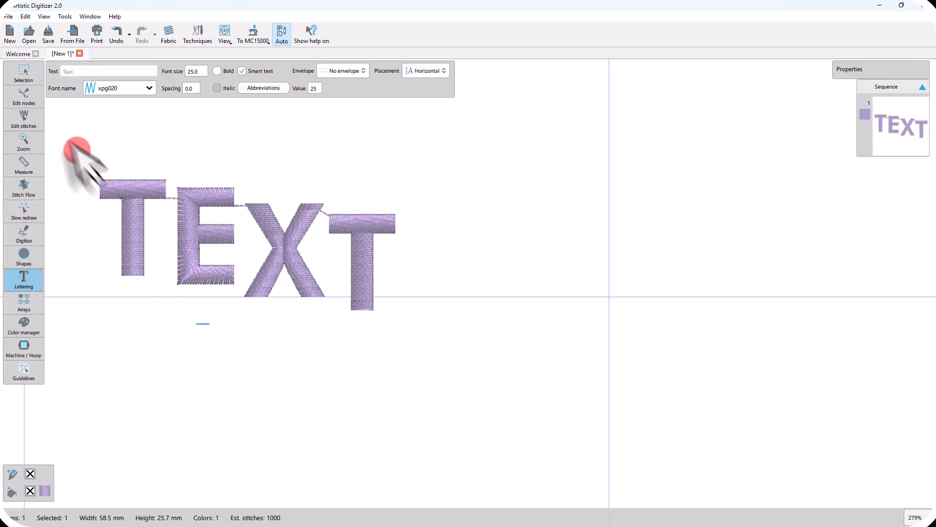
Select the lettering as one object and enlarge it proportionally to about 72.6 mm wide by 31.7 mm high
{"action": "left_click", "coordinate": [20, 72]}
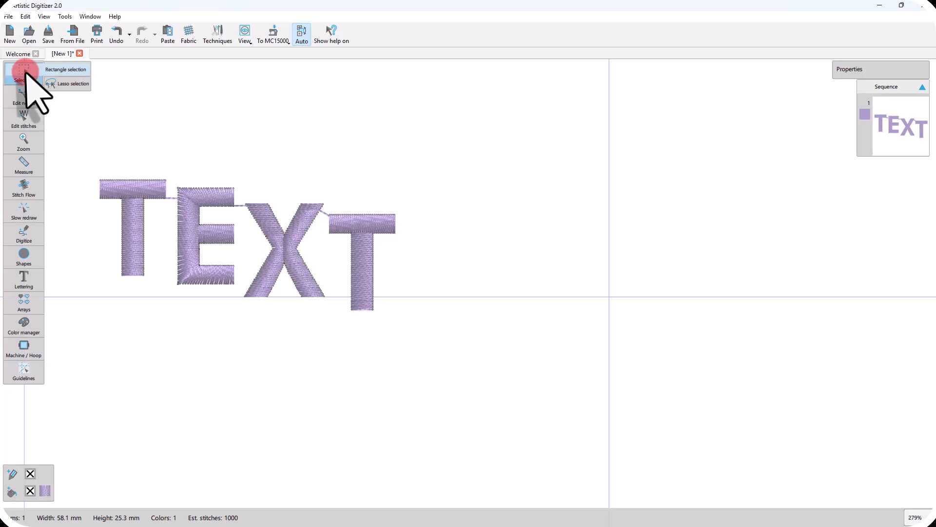
{"action": "left_click", "coordinate": [126, 195]}
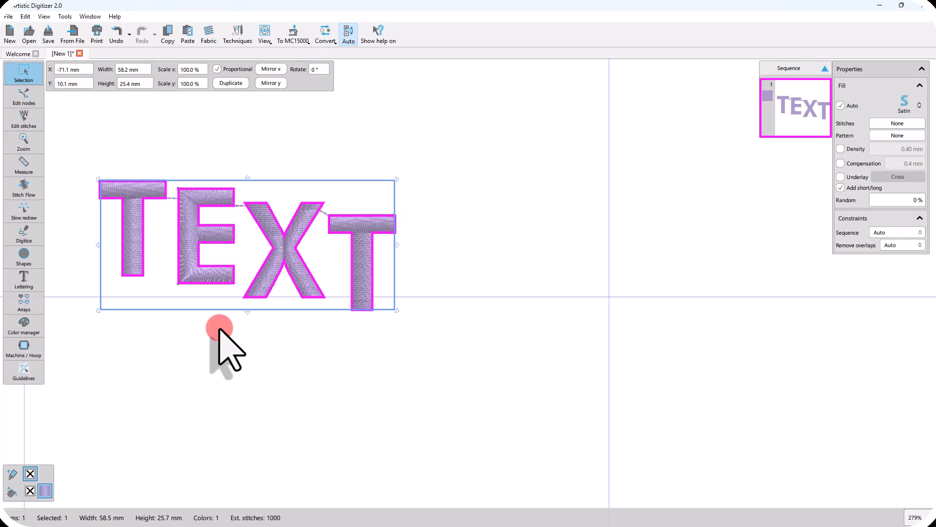
{"action": "left_click", "coordinate": [401, 372]}
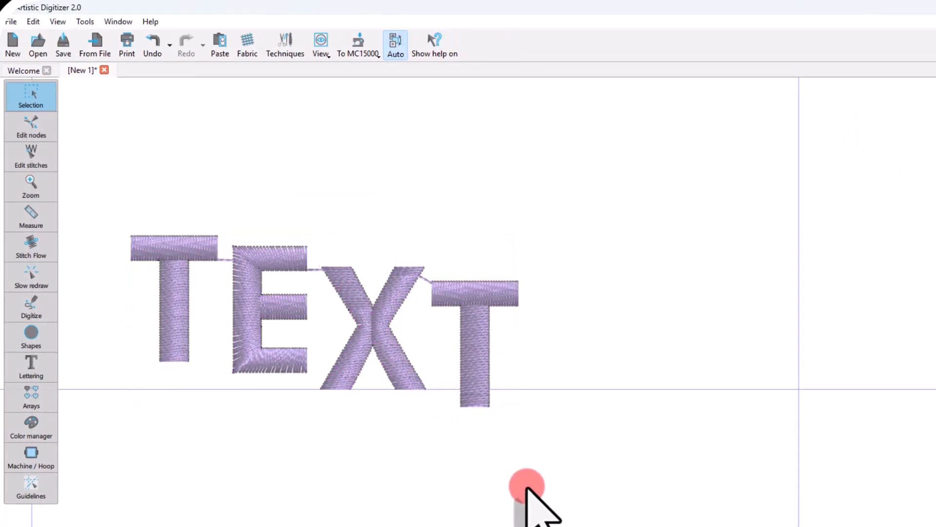
{"action": "left_click", "coordinate": [361, 332]}
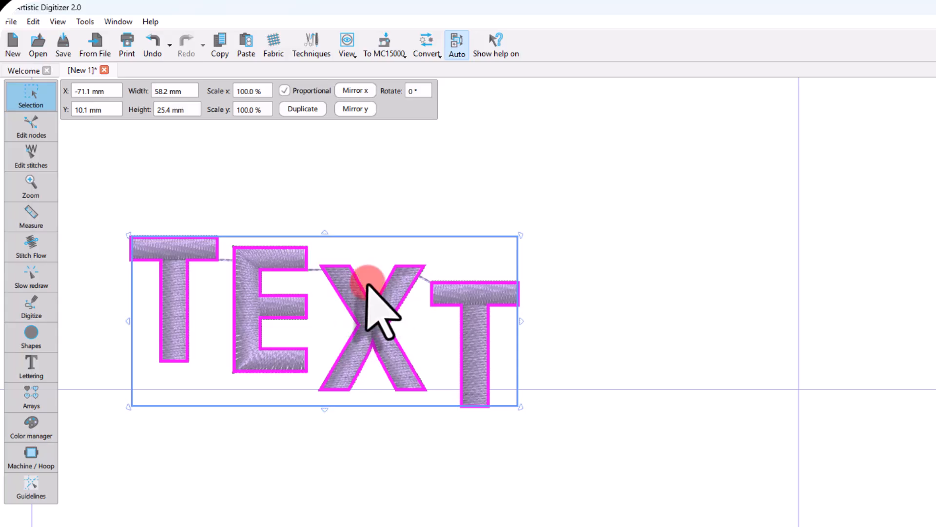
{"action": "left_click", "coordinate": [507, 236]}
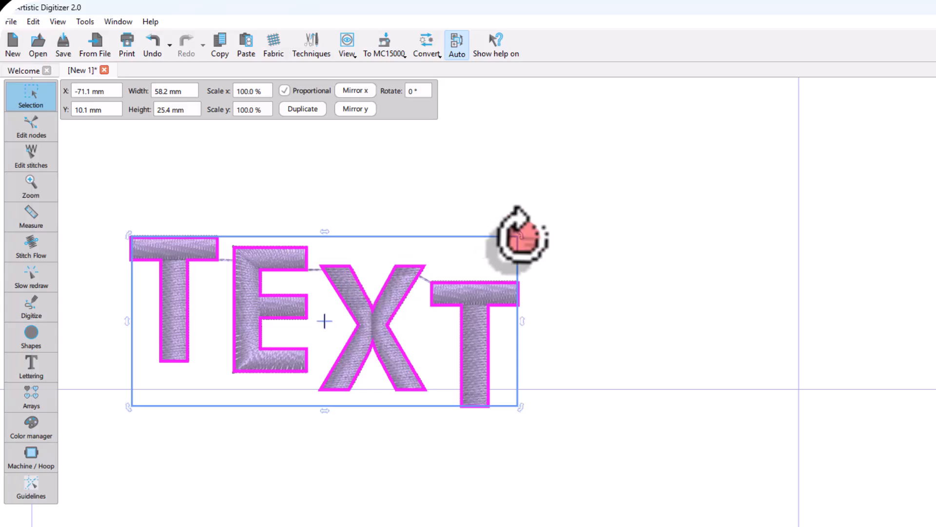
{"action": "left_click_drag", "start_coordinate": [518, 239], "coordinate": [610, 202]}
{"action": "mouse_move", "coordinate": [418, 288]}
{"action": "left_mouse_down"}
{"action": "mouse_move", "coordinate": [418, 262]}
{"action": "mouse_move", "coordinate": [413, 276]}
{"action": "left_mouse_up"}
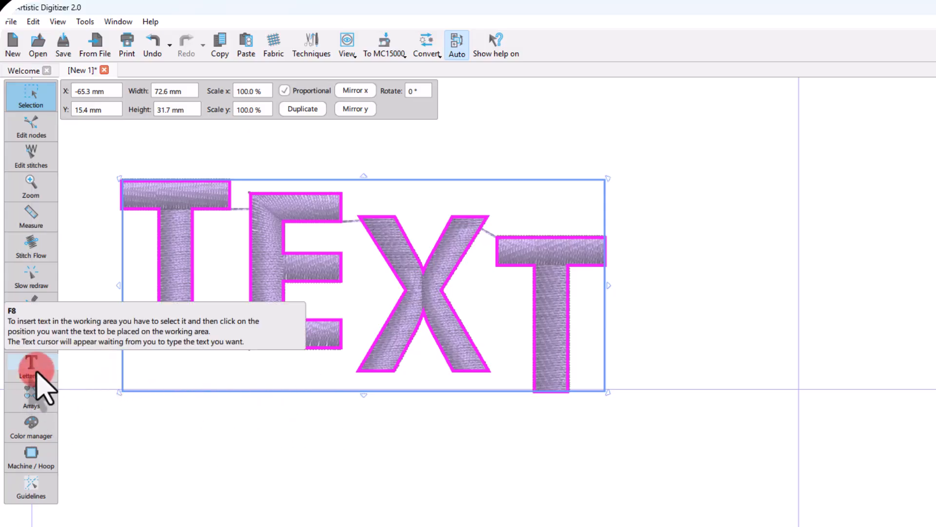
Check the resized word's editable text properties with the Lettering tool, and convert the lettering to curves
{"action": "left_click", "coordinate": [32, 367]}
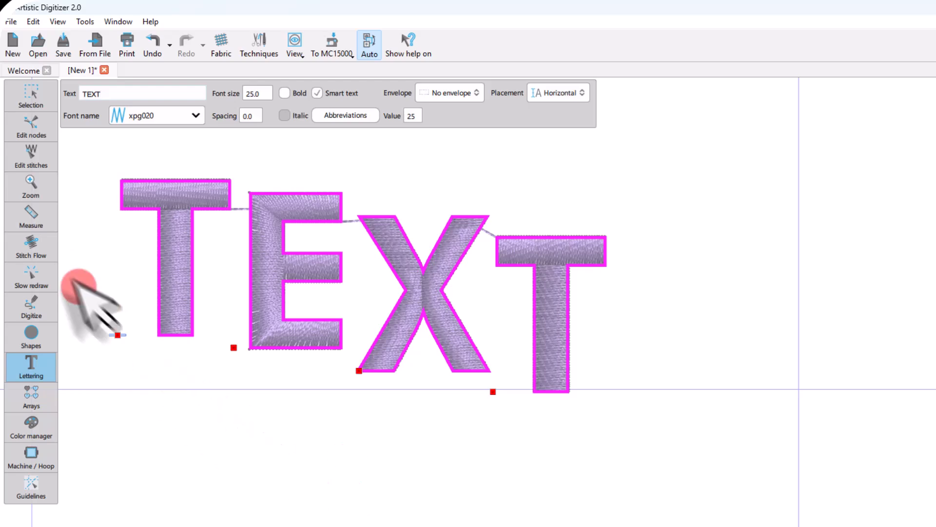
{"action": "left_click", "coordinate": [30, 95]}
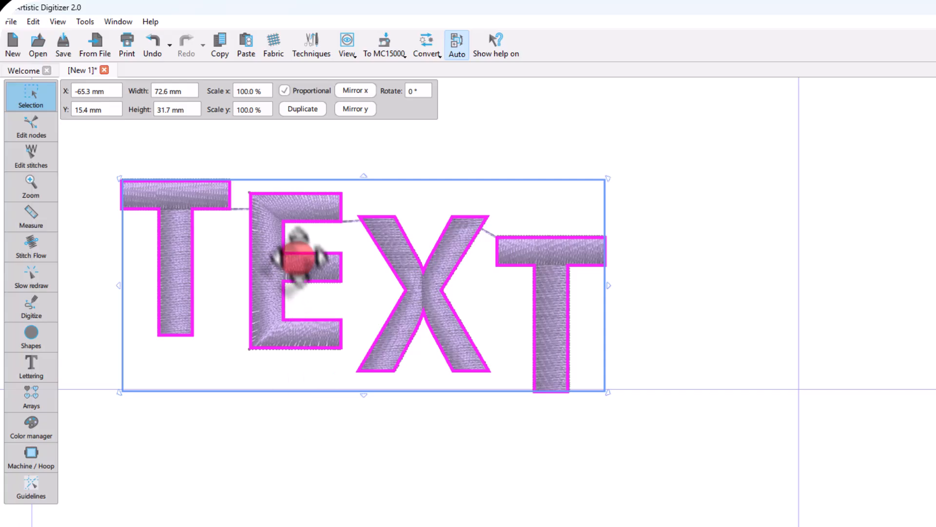
{"action": "right_click", "coordinate": [275, 238]}
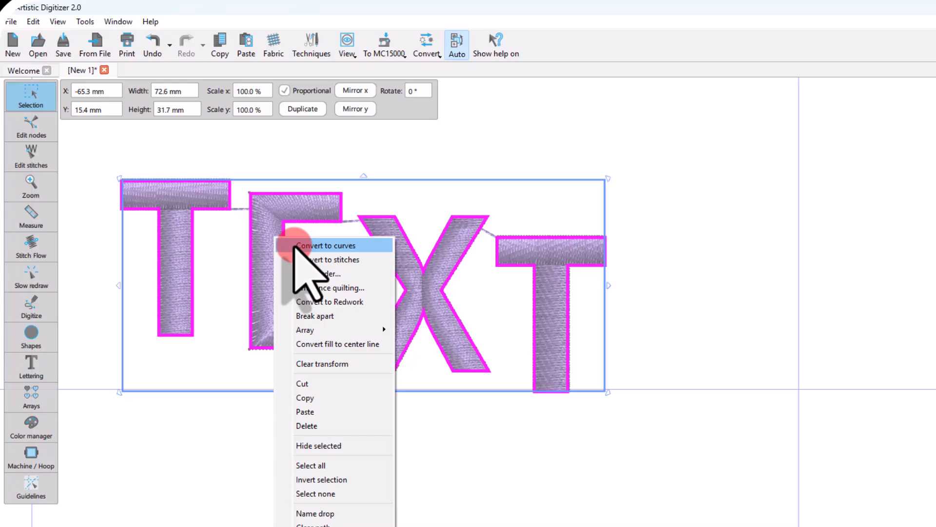
{"action": "left_click", "coordinate": [297, 245]}
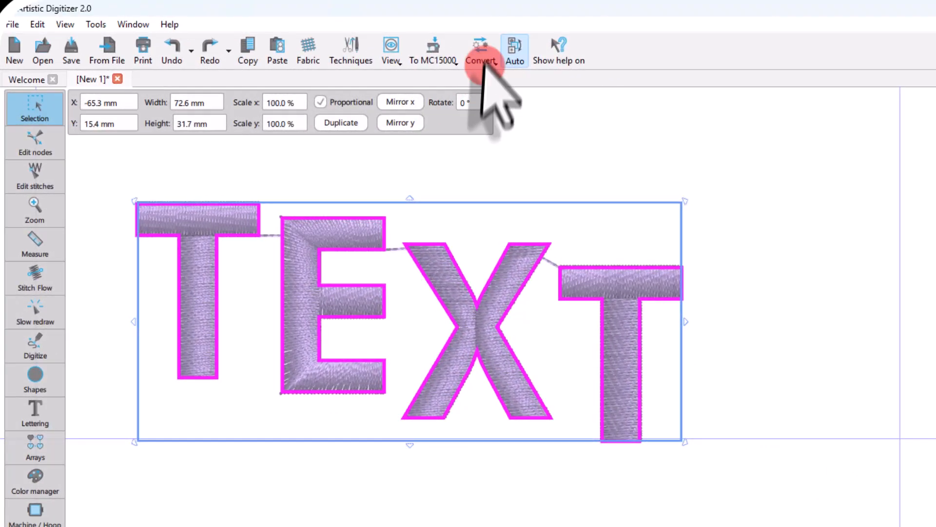
{"action": "left_click", "coordinate": [402, 47]}
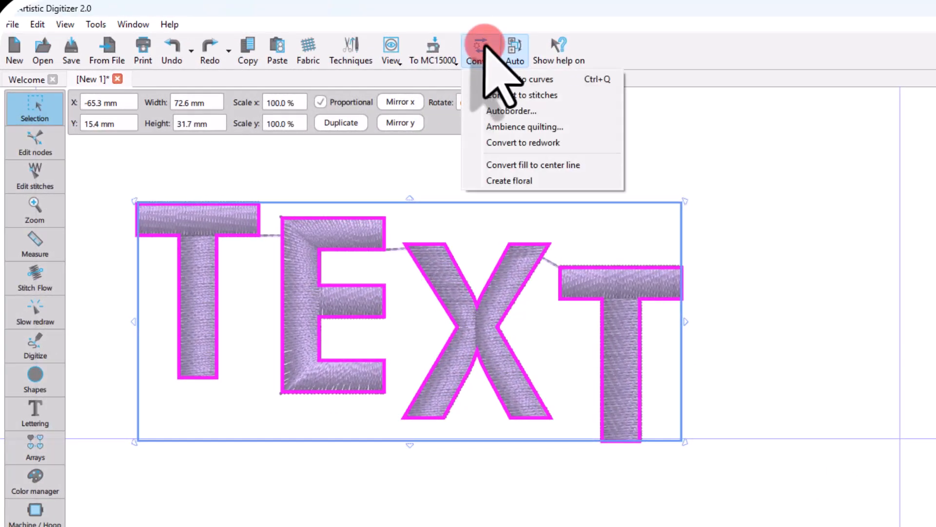
{"action": "left_click", "coordinate": [492, 82]}
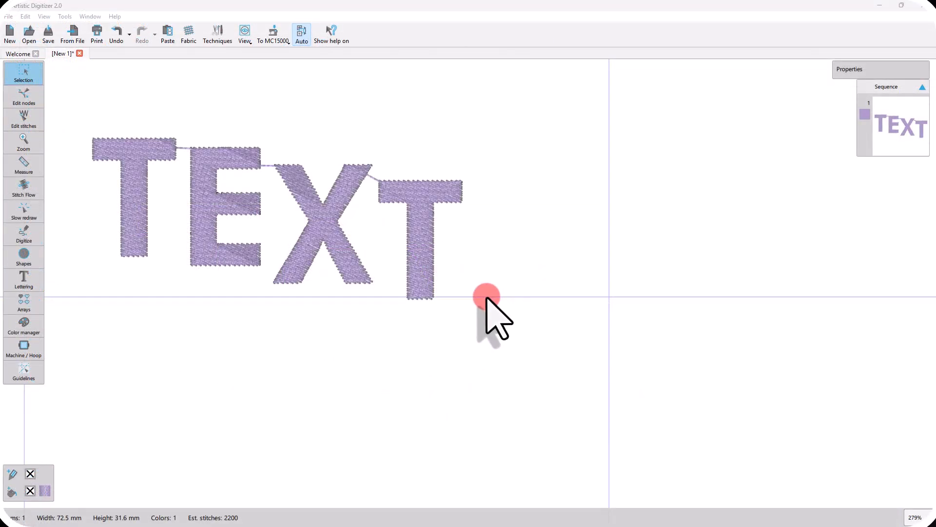
Check whether the converted word can still be edited with the Lettering tool, and reselect it as an object
{"action": "left_click", "coordinate": [423, 271]}
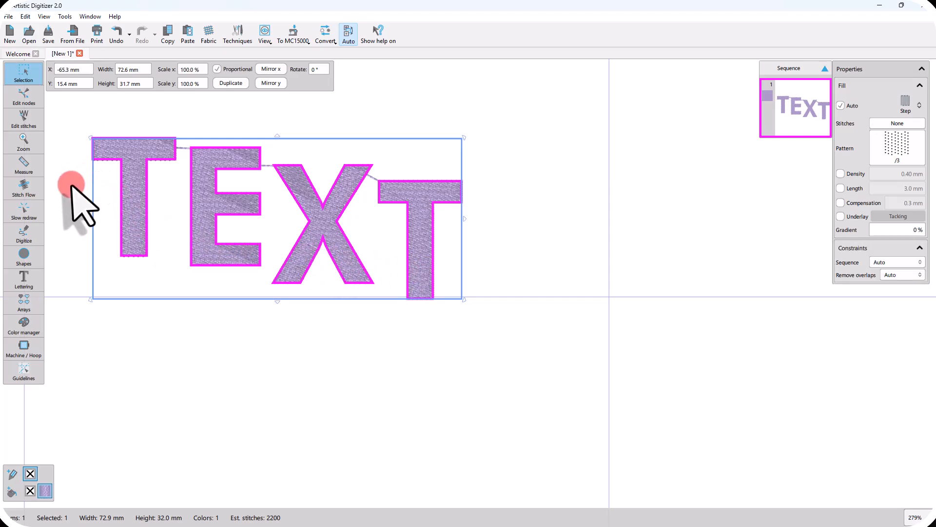
{"action": "left_click", "coordinate": [24, 279]}
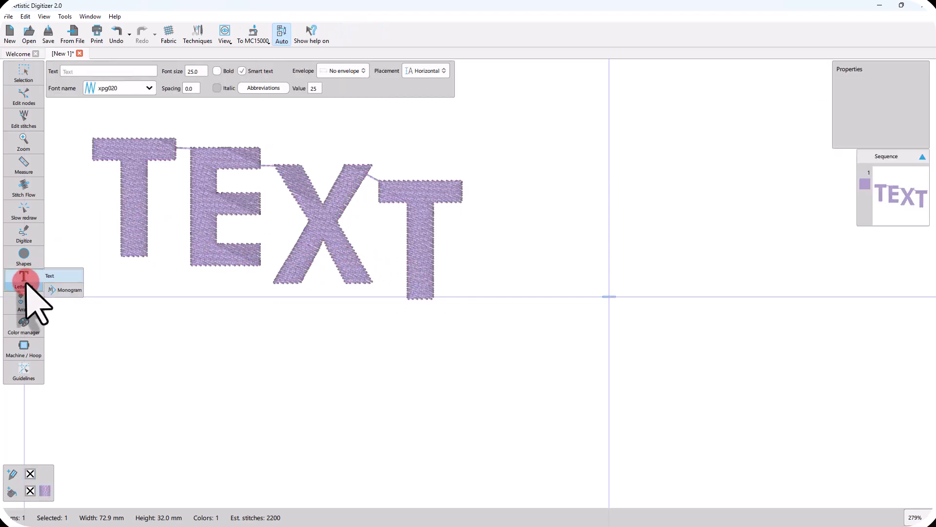
{"action": "left_click", "coordinate": [23, 69]}
{"action": "left_click", "coordinate": [234, 251]}
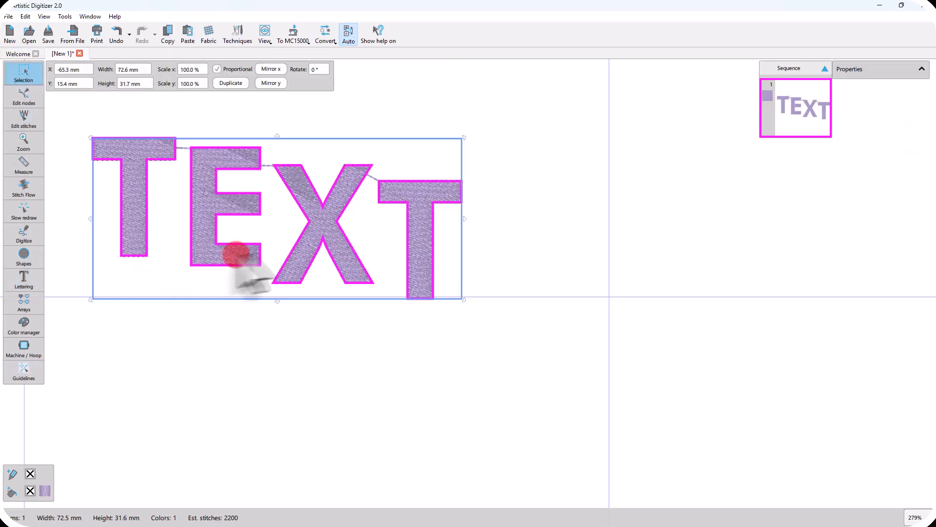
Set the fill type of the converted letters to Satin and deselect them
{"action": "left_click", "coordinate": [906, 102]}
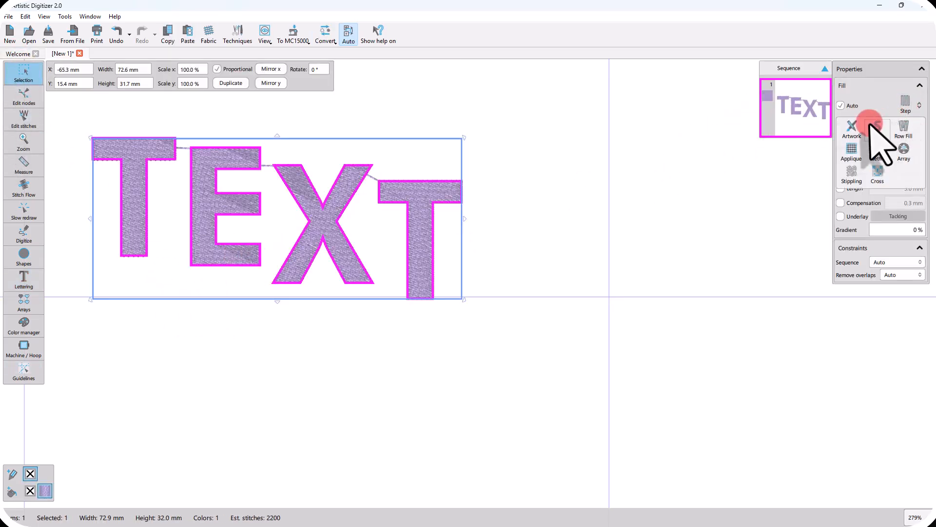
{"action": "left_click", "coordinate": [882, 145]}
{"action": "left_click", "coordinate": [472, 301]}
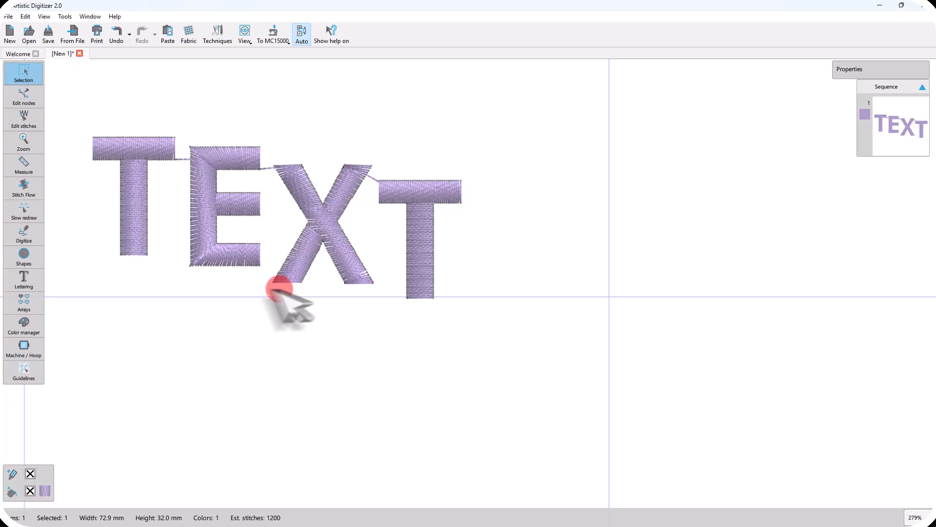
Reshape the letters by their nodes: extend the first T's lower-left corner downward and the E's outer right corners to the right
{"action": "left_click", "coordinate": [211, 260]}
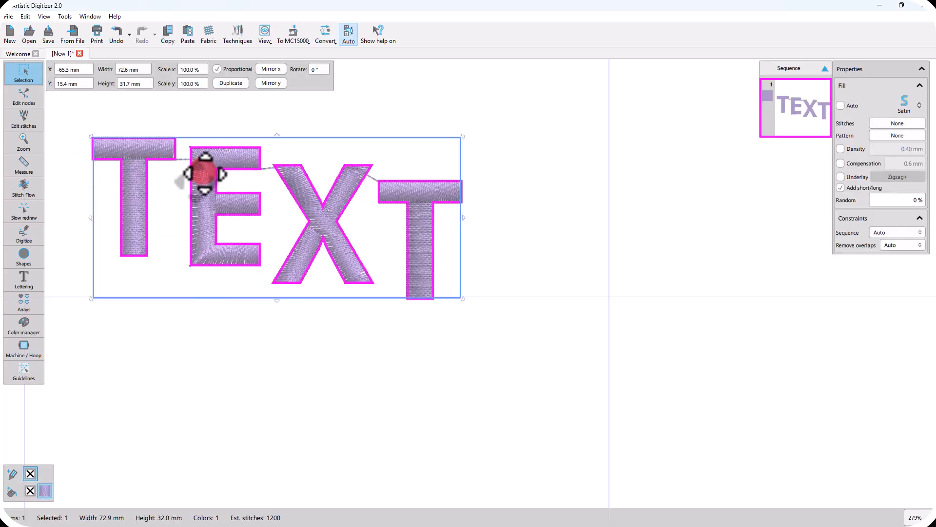
{"action": "left_click", "coordinate": [23, 96]}
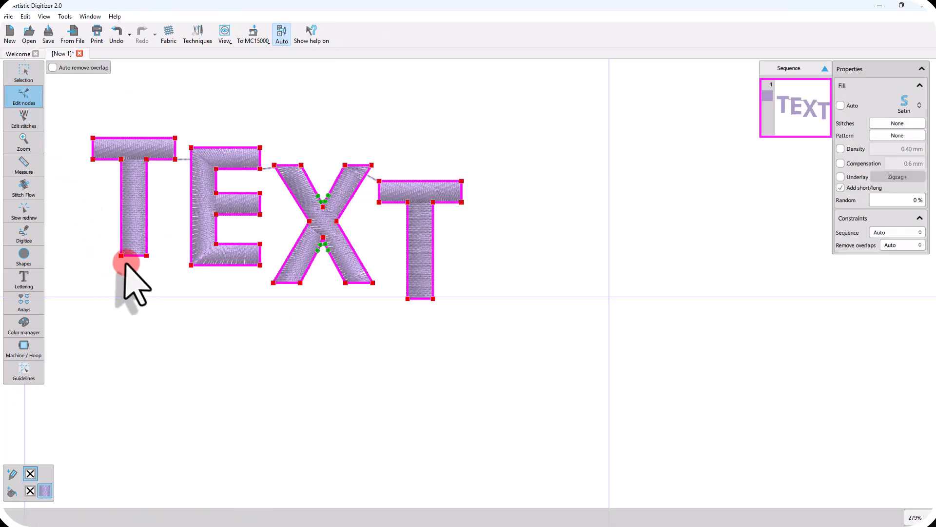
{"action": "left_click_drag", "start_coordinate": [121, 257], "coordinate": [120, 278]}
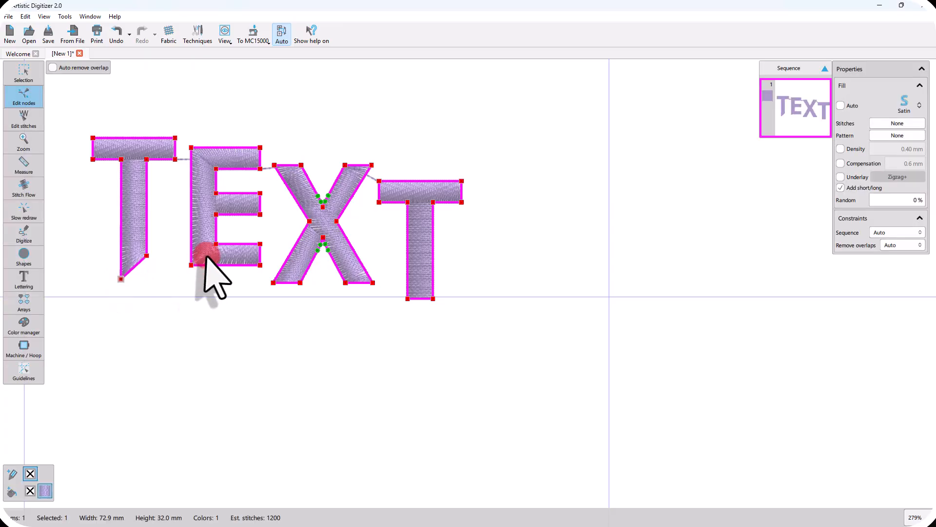
{"action": "left_click_drag", "start_coordinate": [263, 266], "coordinate": [270, 263]}
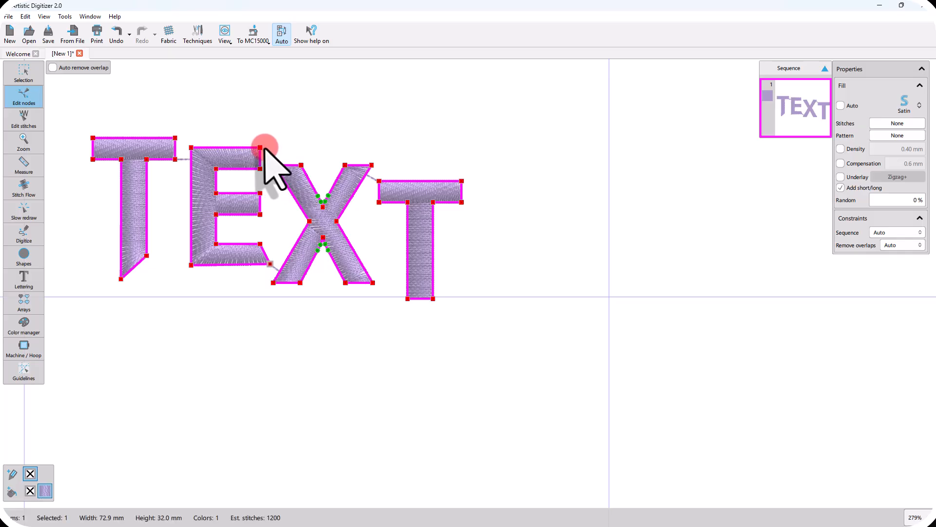
{"action": "left_click_drag", "start_coordinate": [262, 149], "coordinate": [271, 147]}
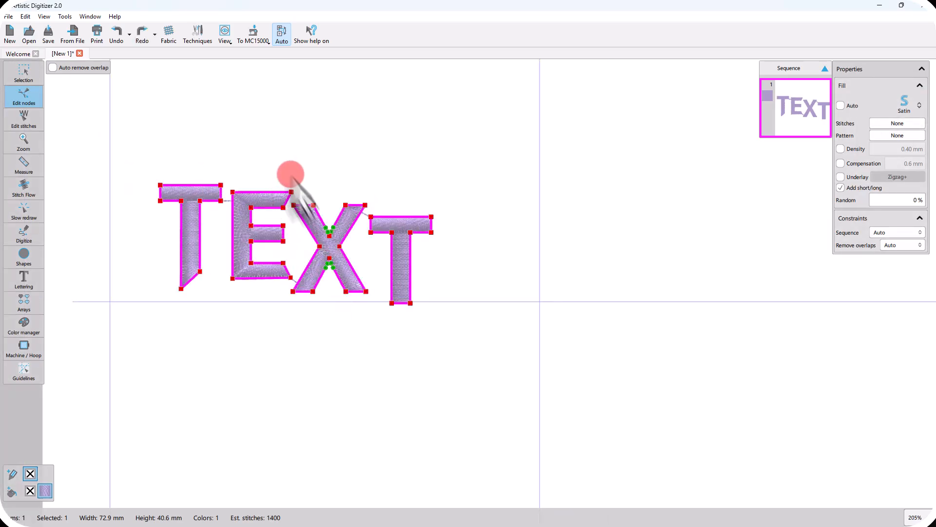
Select all nodes of the X together with the adjoining E and T corner nodes, and clear the node selection
{"action": "left_click_drag", "start_coordinate": [290, 174], "coordinate": [378, 319]}
{"action": "left_click", "coordinate": [337, 268]}
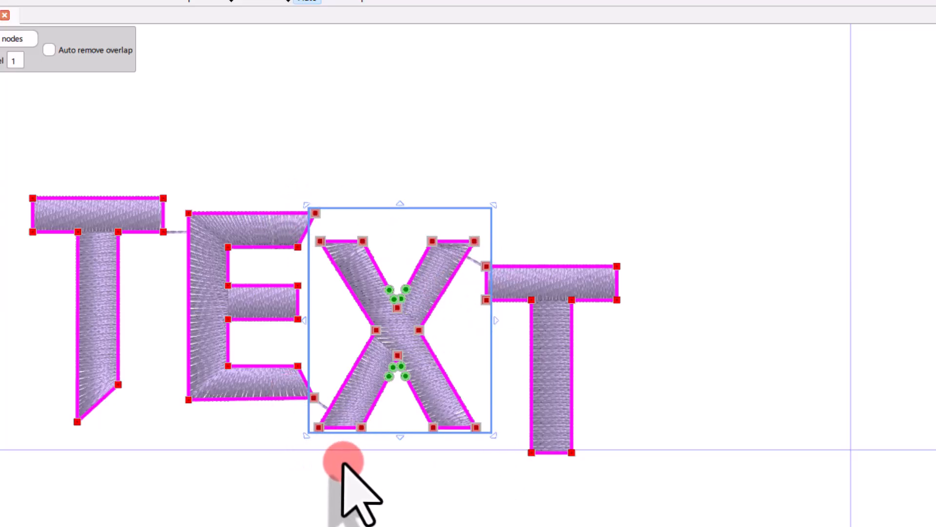
{"action": "left_click", "coordinate": [407, 486]}
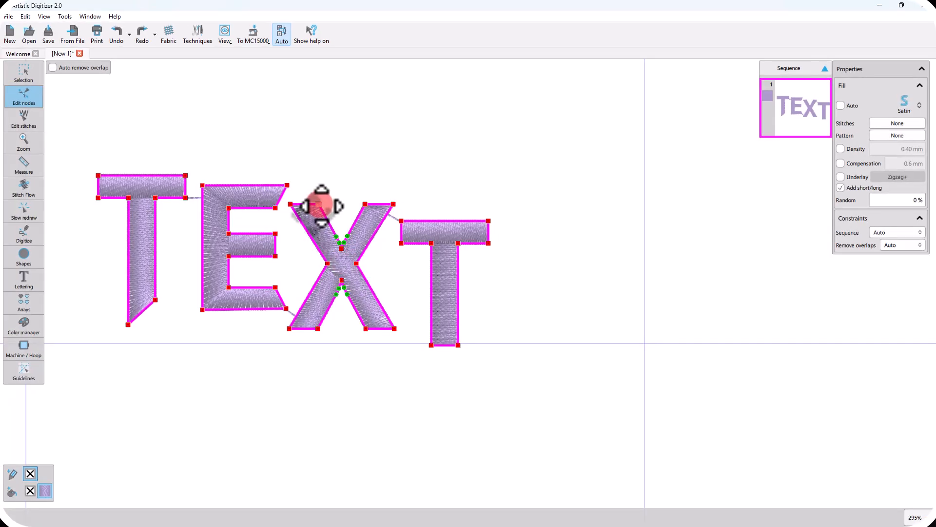
Select all nodes of the X's outline with Select polyline
{"action": "right_click", "coordinate": [322, 206]}
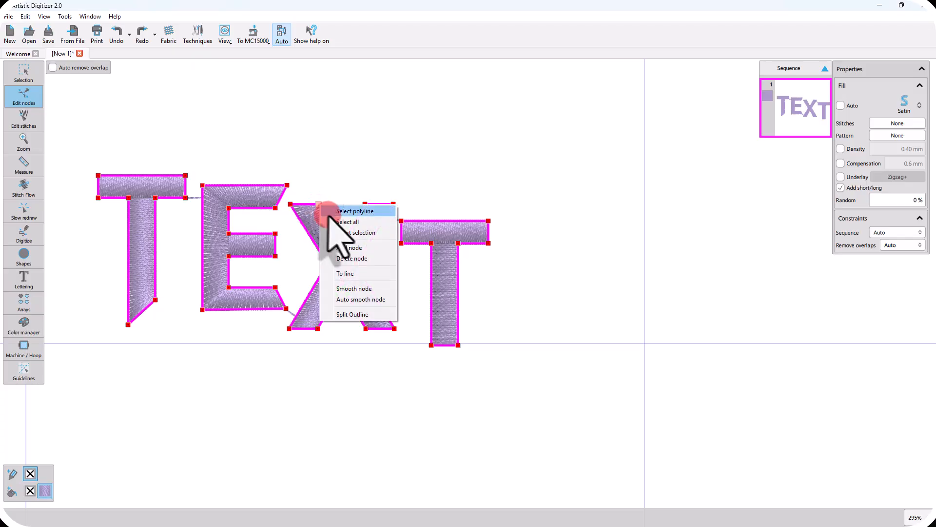
{"action": "left_click", "coordinate": [348, 210]}
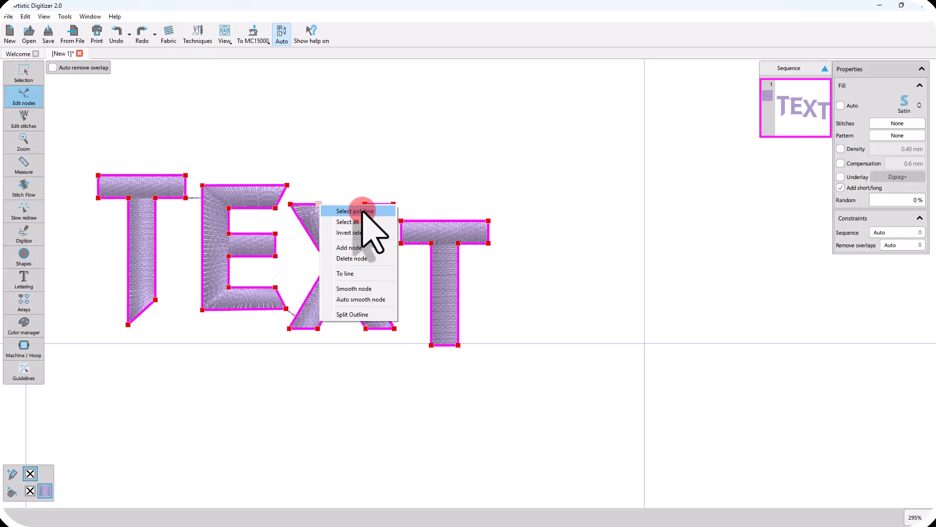
{"action": "left_click", "coordinate": [362, 211]}
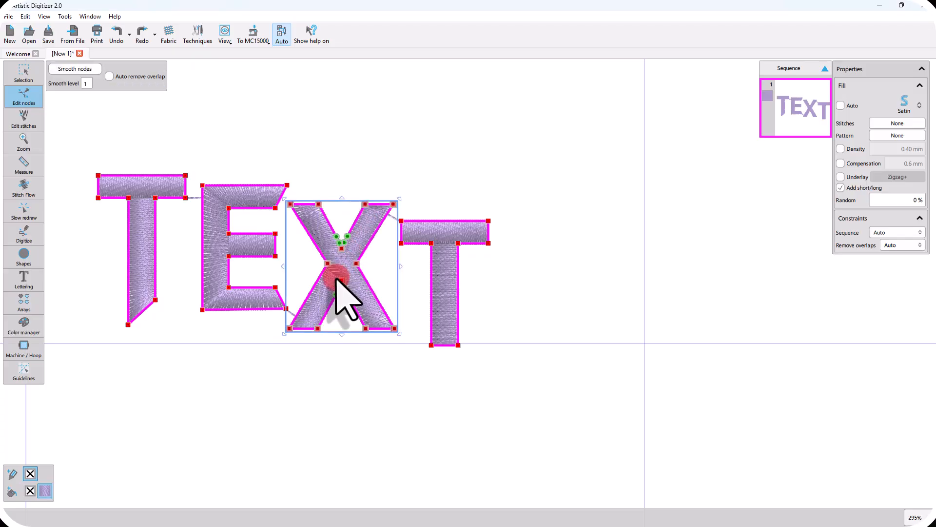
Try rotating the X's selected nodes slightly clockwise and skewing the letter sideways
{"action": "left_click", "coordinate": [341, 281]}
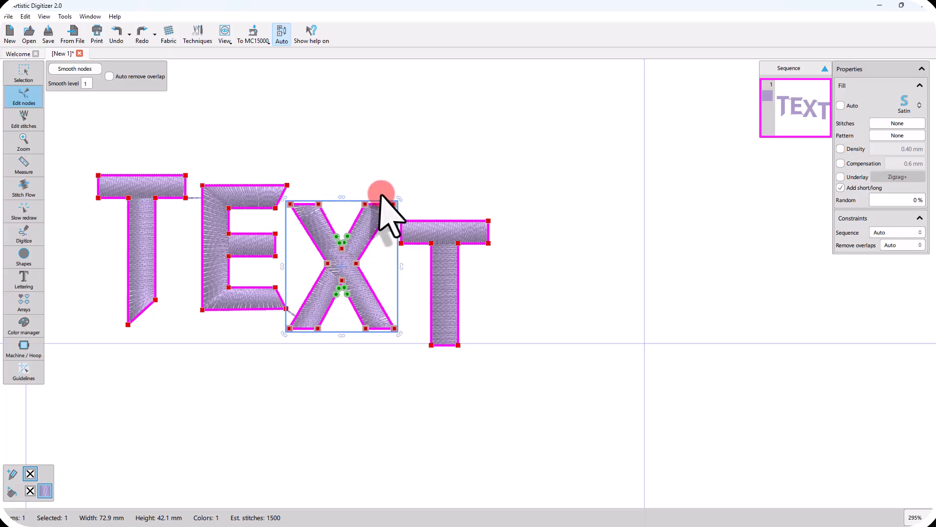
{"action": "left_click_drag", "start_coordinate": [400, 199], "coordinate": [411, 210]}
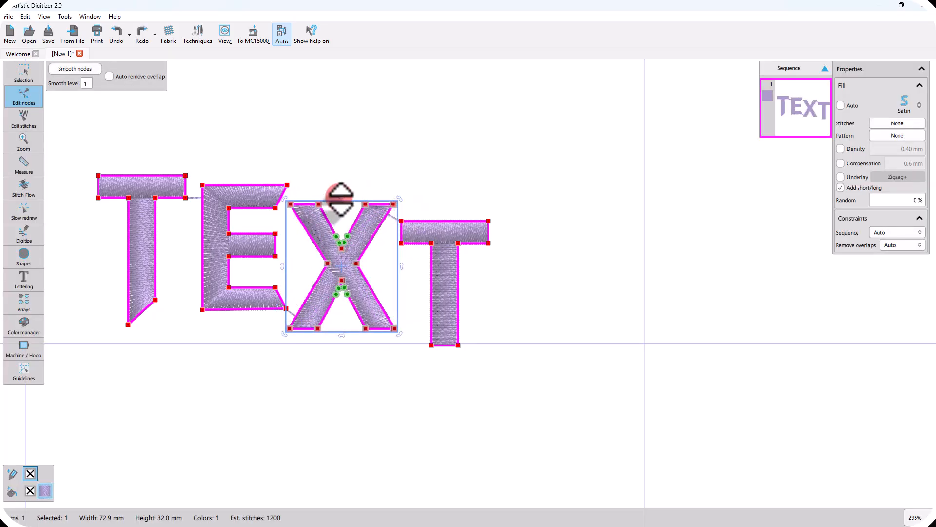
{"action": "left_click_drag", "start_coordinate": [350, 199], "coordinate": [360, 200]}
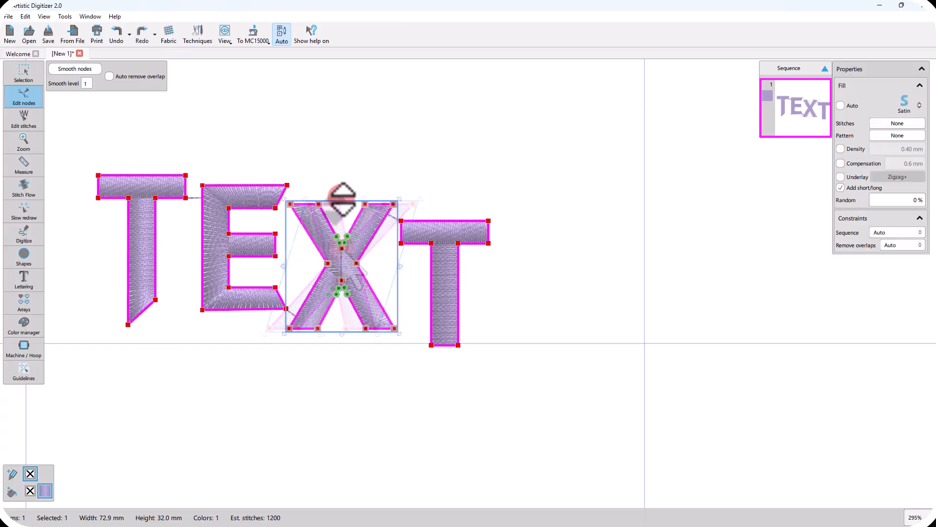
Stretch the whole X vertically about its centre, then select its four outermost corner nodes and stretch them vertically to about 49.8 mm
{"action": "left_click_drag", "start_coordinate": [342, 197], "coordinate": [335, 164]}
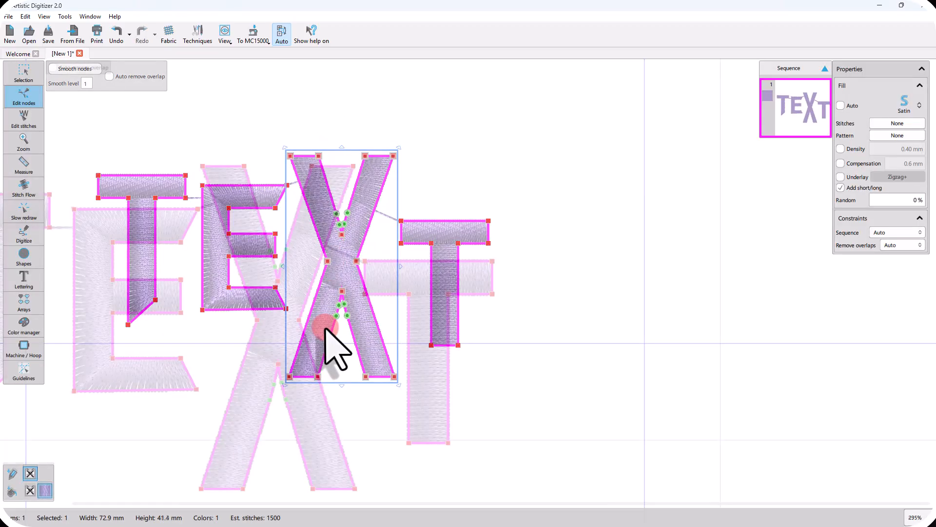
{"action": "key", "text": "ctrl"}
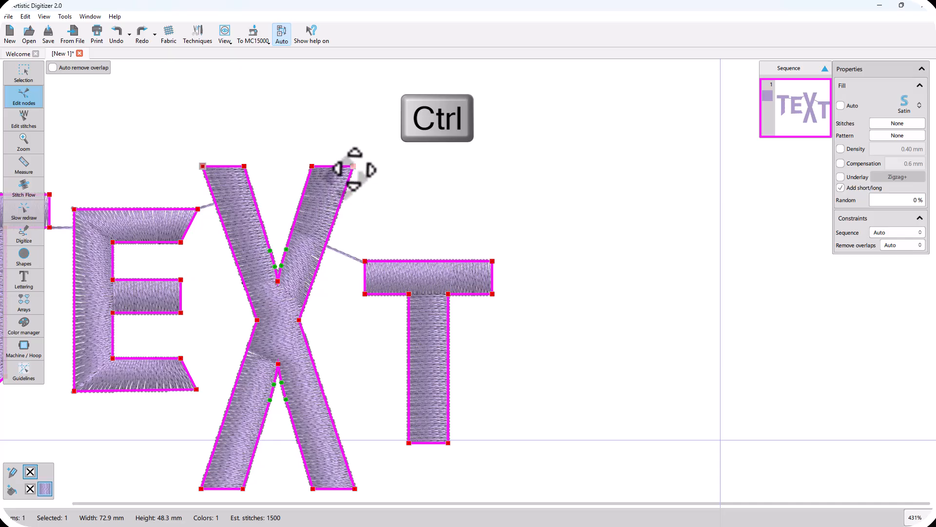
{"action": "scroll", "coordinate": [296, 246], "scroll_direction": "up", "scroll_amount": 5}
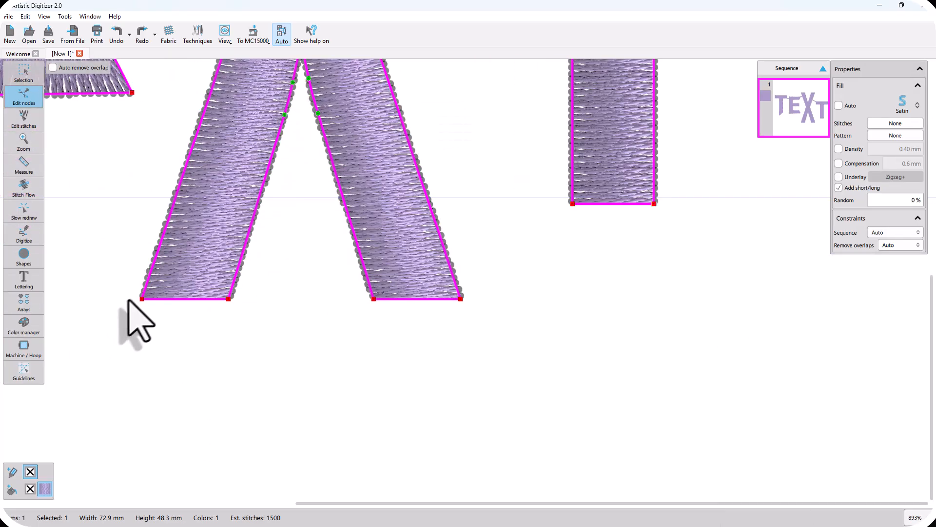
{"action": "left_click", "coordinate": [144, 300]}
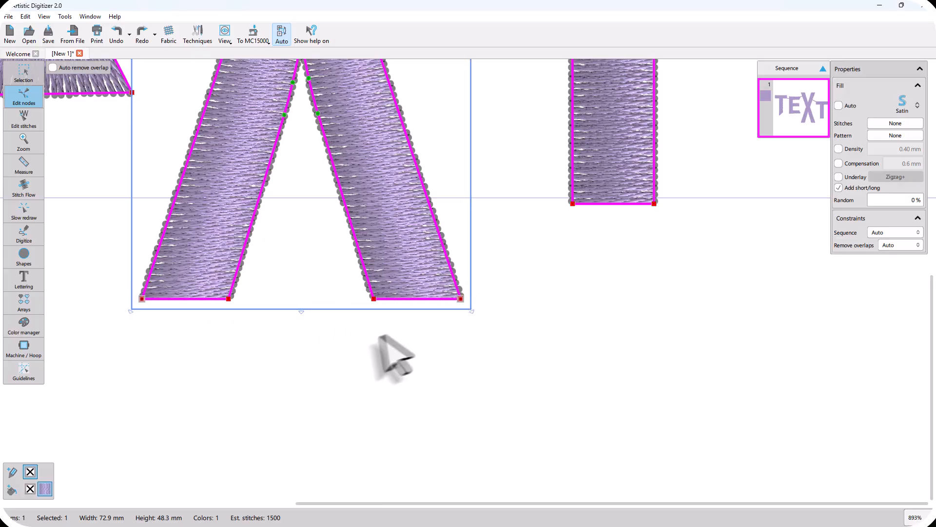
{"action": "scroll", "coordinate": [268, 341], "scroll_direction": "down", "scroll_amount": 4}
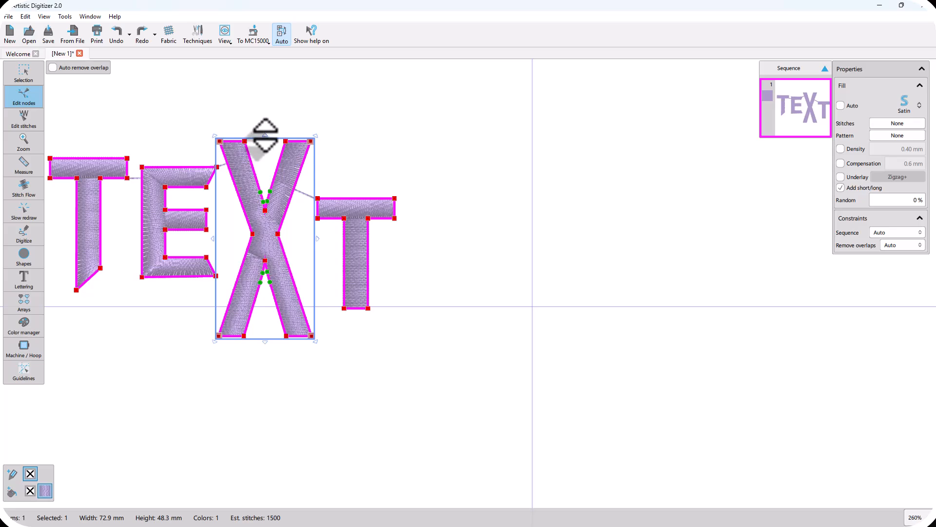
{"action": "left_click_drag", "start_coordinate": [265, 130], "coordinate": [265, 119]}
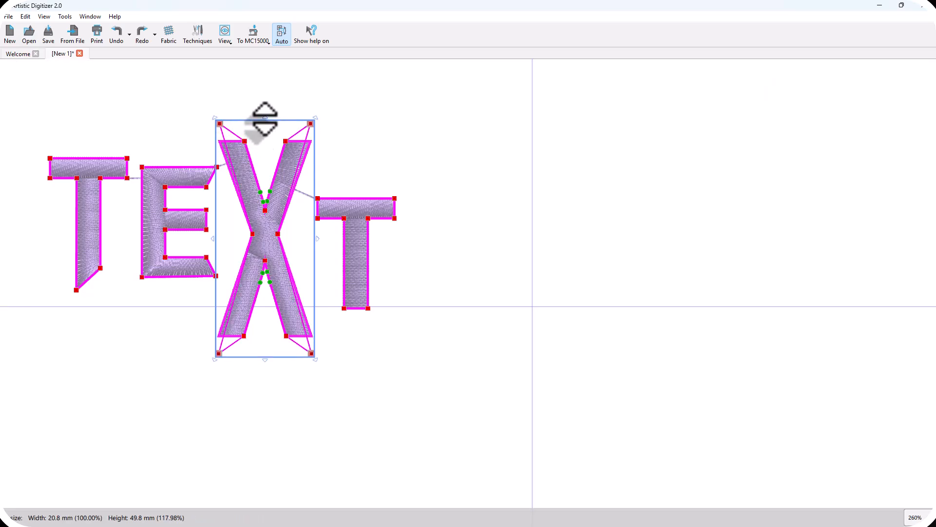
{"action": "left_click_drag", "start_coordinate": [265, 118], "coordinate": [263, 121]}
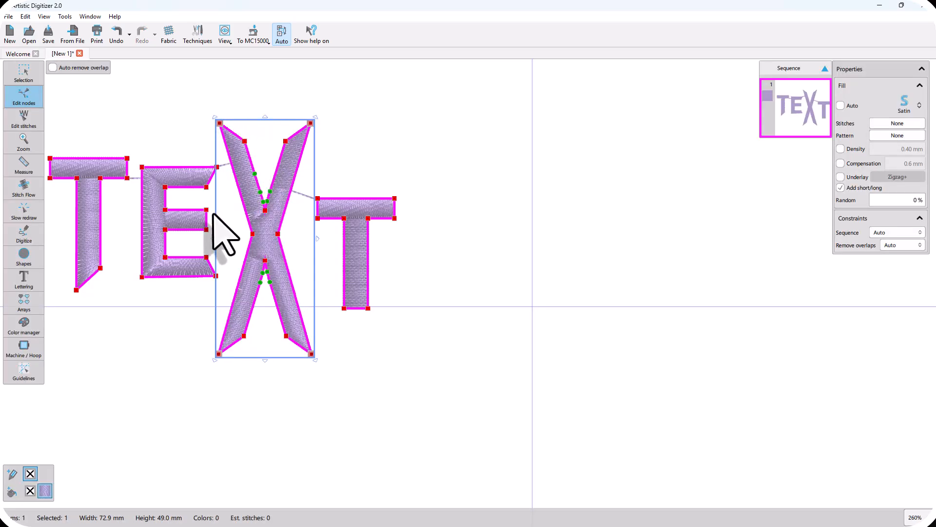
Select the E's whole outline with Select polyline and move the letter down and slightly left
{"action": "right_click", "coordinate": [142, 167]}
{"action": "left_click", "coordinate": [182, 188]}
{"action": "left_click_drag", "start_coordinate": [183, 222], "coordinate": [176, 243]}
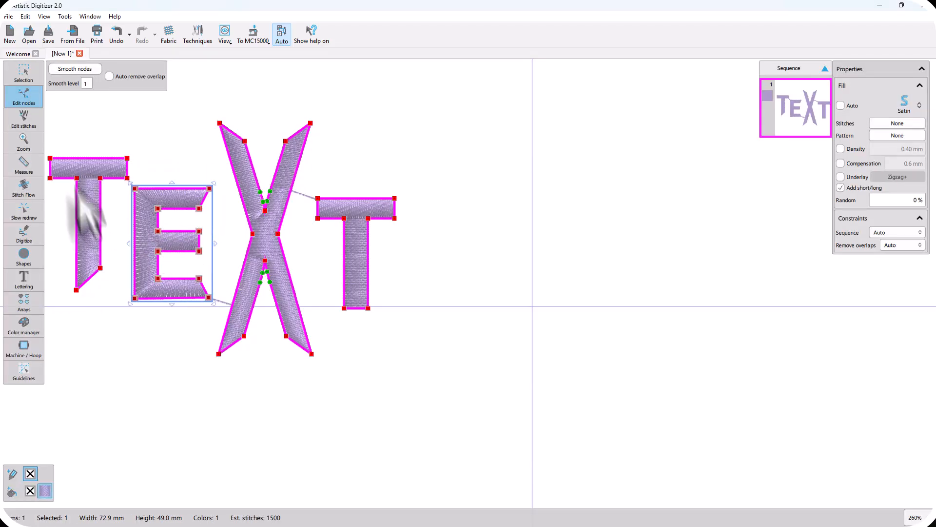
Select the first T's whole outline with Select polyline and stretch the letter vertically
{"action": "right_click", "coordinate": [50, 159]}
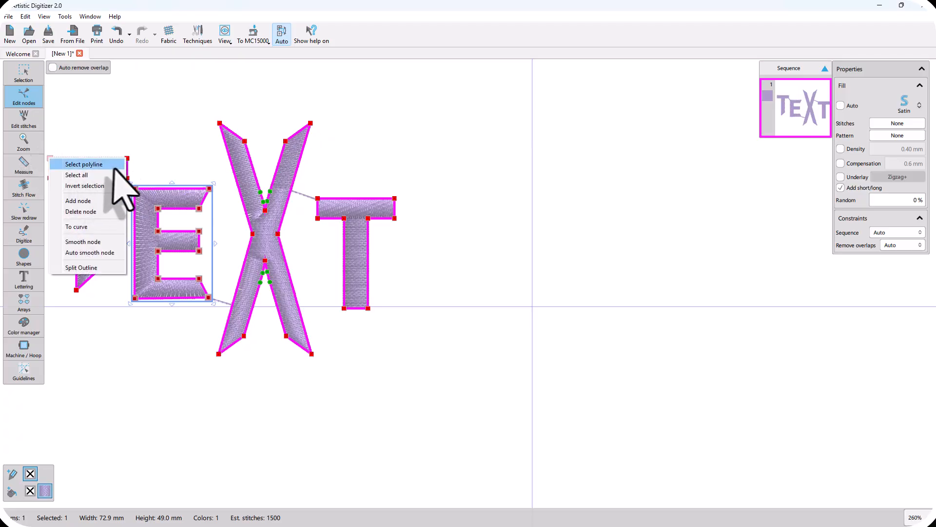
{"action": "left_click", "coordinate": [113, 168]}
{"action": "left_click_drag", "start_coordinate": [91, 148], "coordinate": [90, 133]}
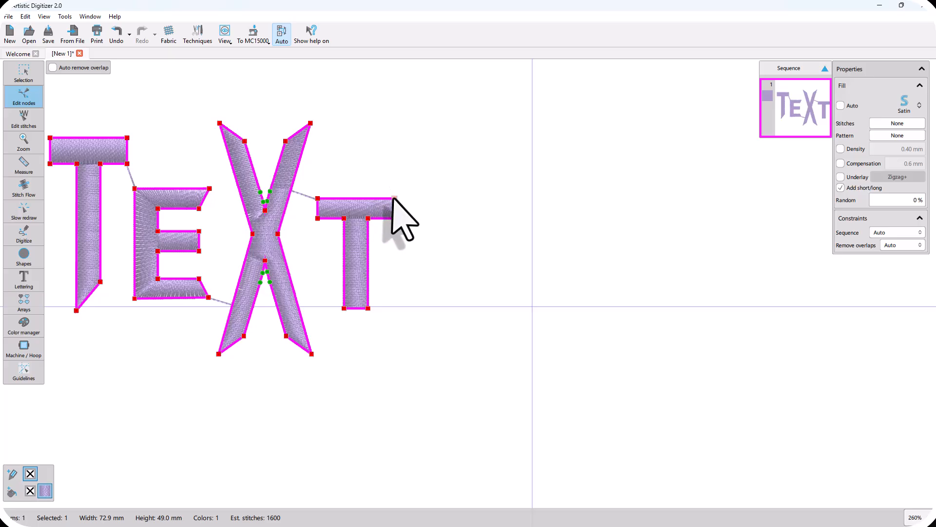
Extend the last T's upper corner nodes outward on both sides to give its crossbar slanted ends
{"action": "left_click_drag", "start_coordinate": [395, 198], "coordinate": [408, 197]}
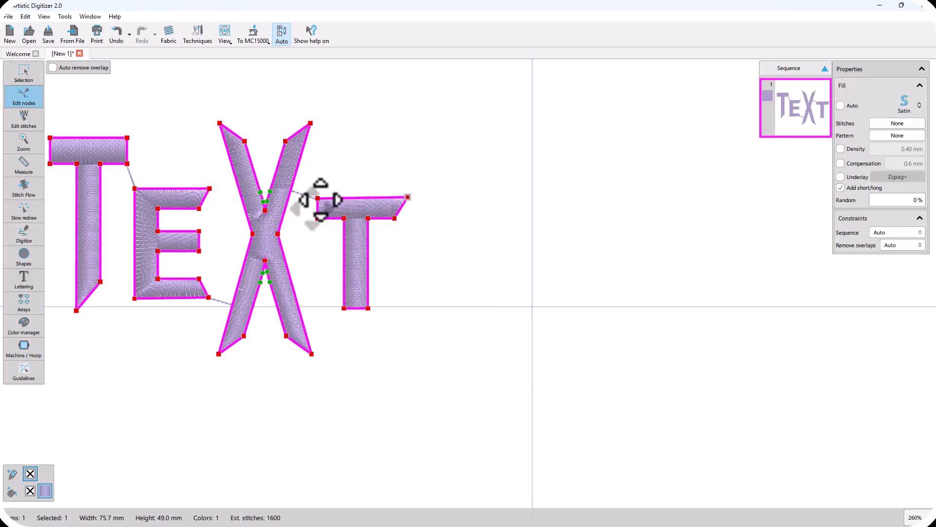
{"action": "left_click_drag", "start_coordinate": [317, 199], "coordinate": [302, 196]}
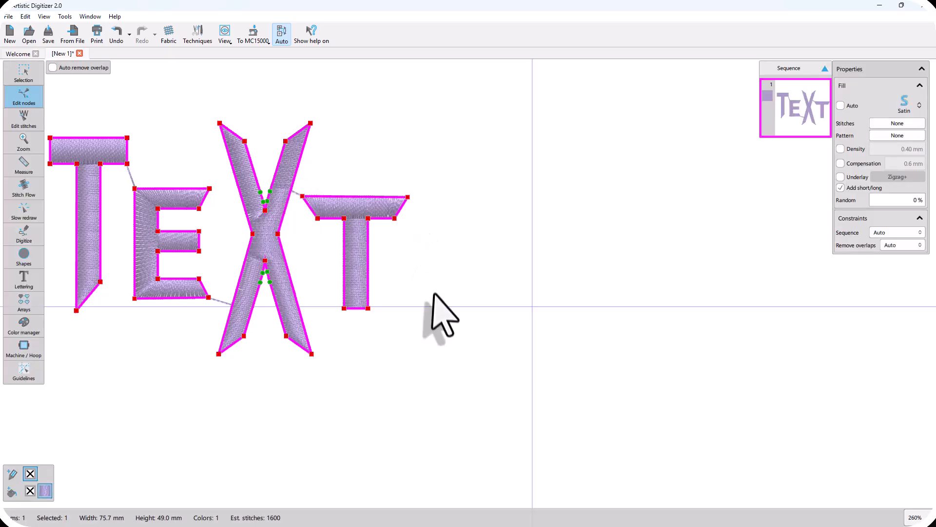